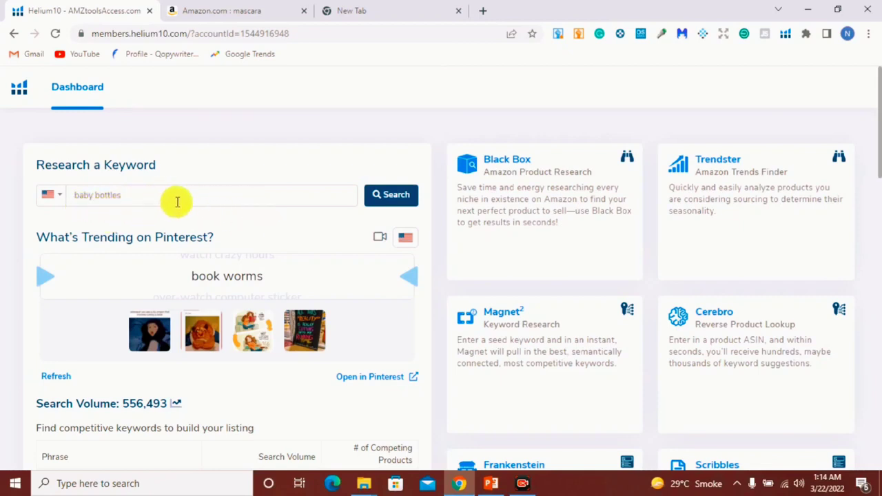
Step: Research the keyword "baby bottles" for the US marketplace and open its search volume history
left_click(392, 200)
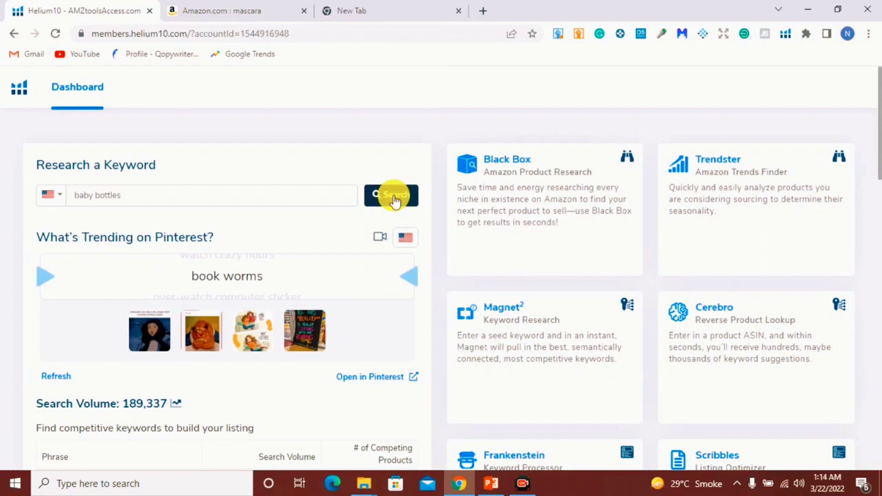
scroll(875, 181, "down", 1)
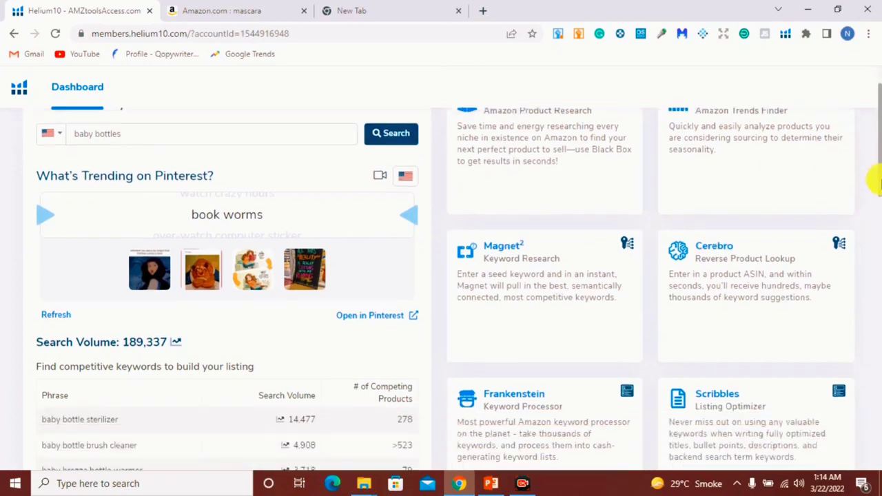
scroll(874, 185, "down", 1)
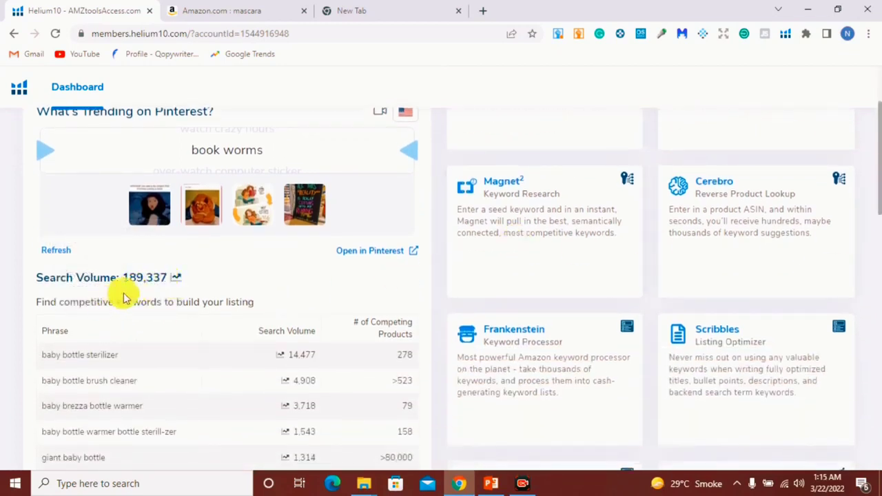
mouse_move(144, 286)
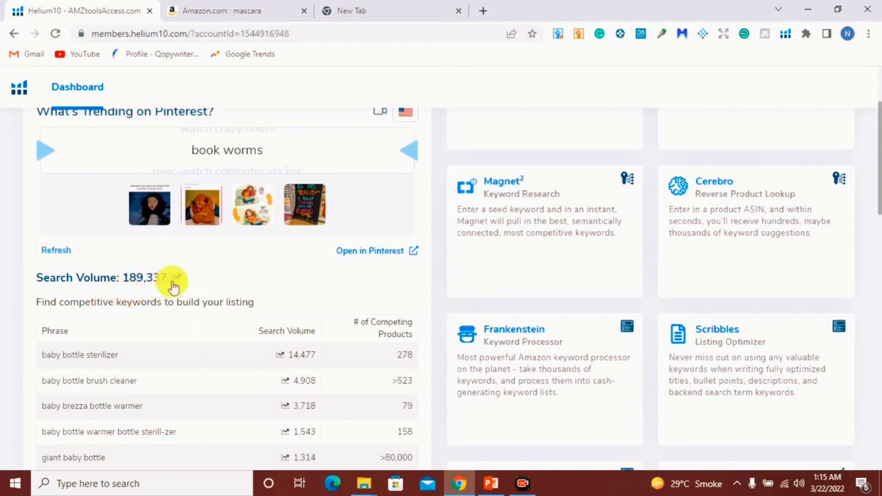
left_click(175, 279)
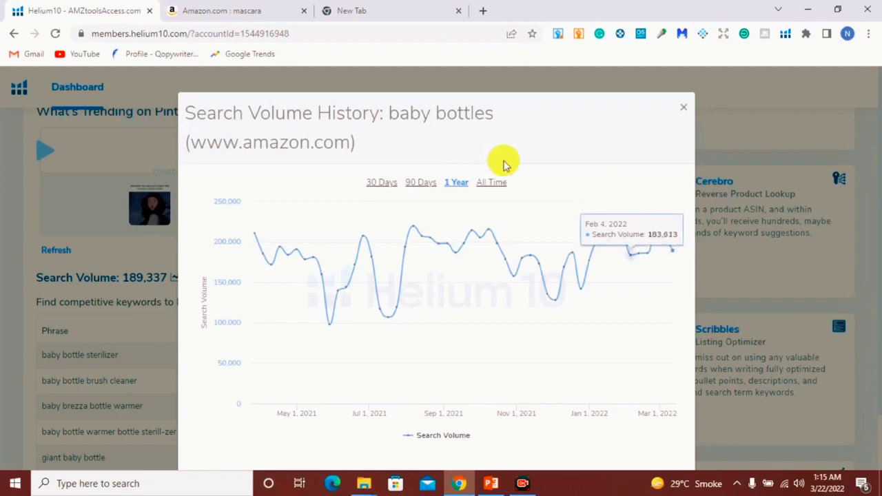
Step: Open Google Trends in the blank browser tab and set its country to United States
left_click(386, 13)
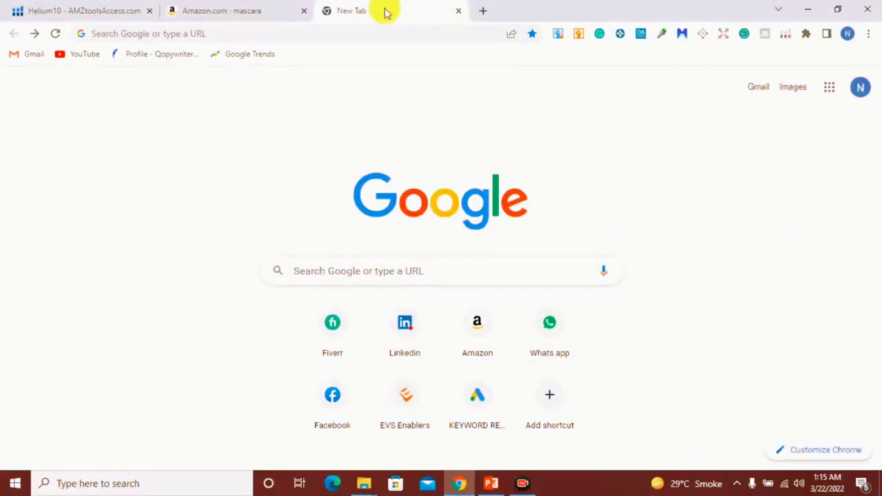
left_click(242, 56)
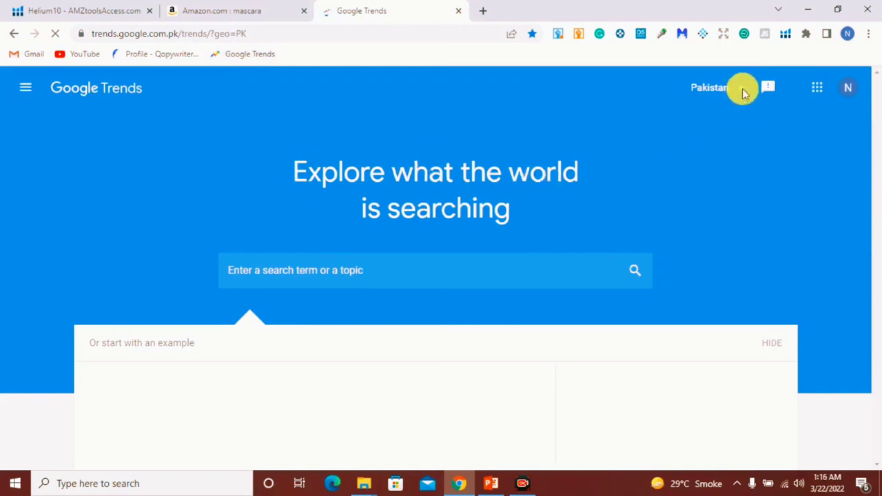
left_click(742, 92)
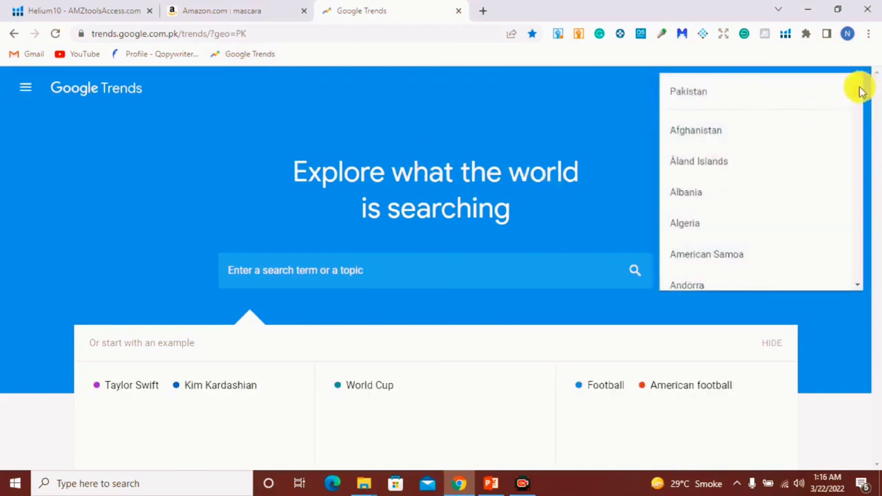
left_click_drag(860, 91, 868, 271)
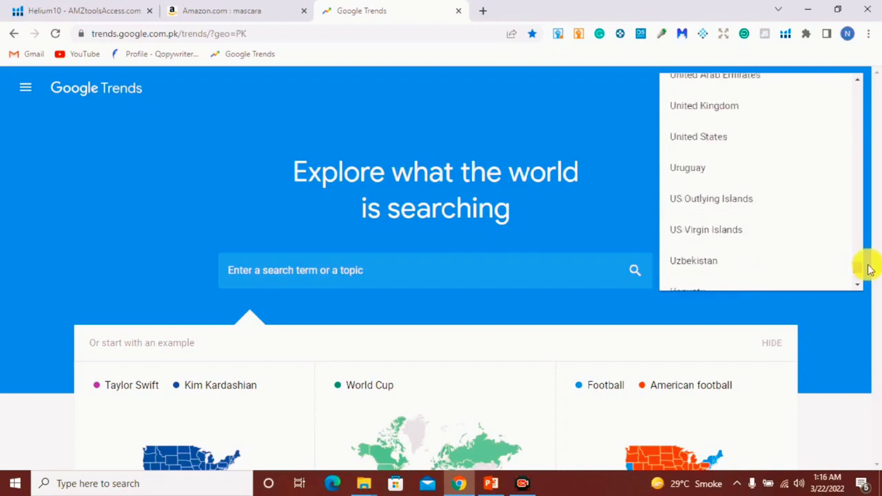
left_click(723, 140)
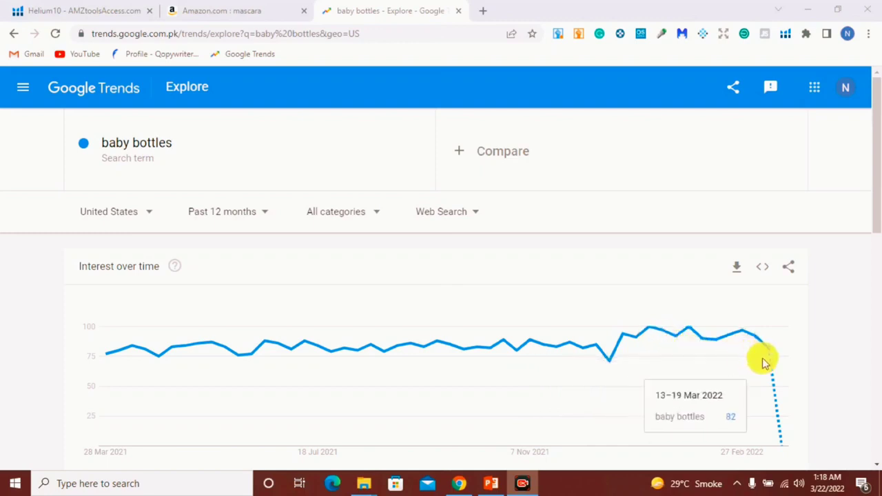
Step: Set the time range of the "baby bottles" interest chart to Past 5 years
left_click(263, 217)
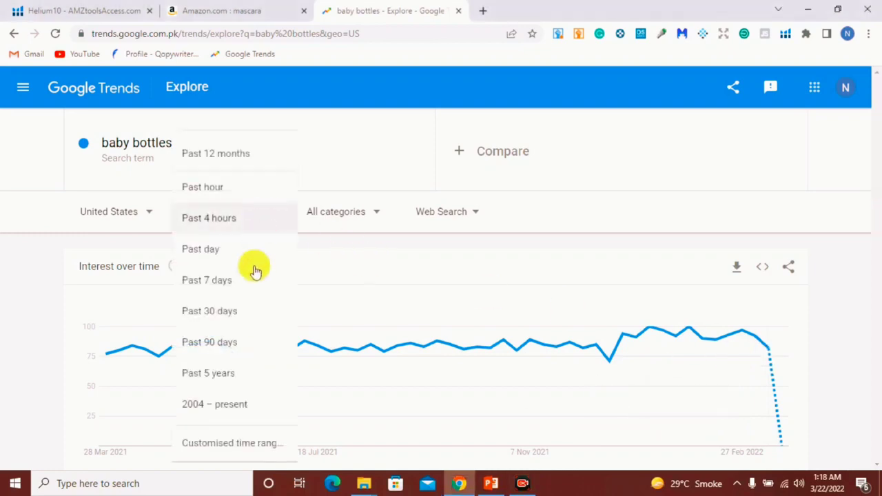
left_click(227, 380)
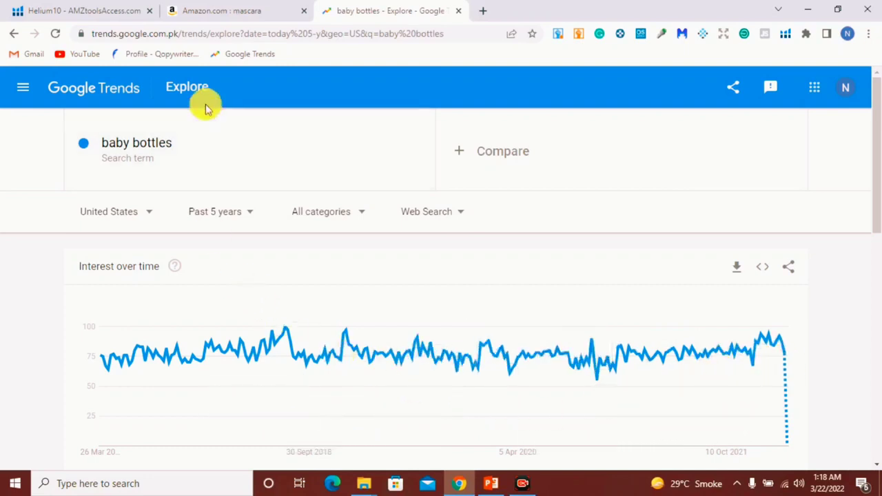
Step: Switch back to Helium 10, research the keyword "bathroom rugs" and view its search volume history
left_click(78, 14)
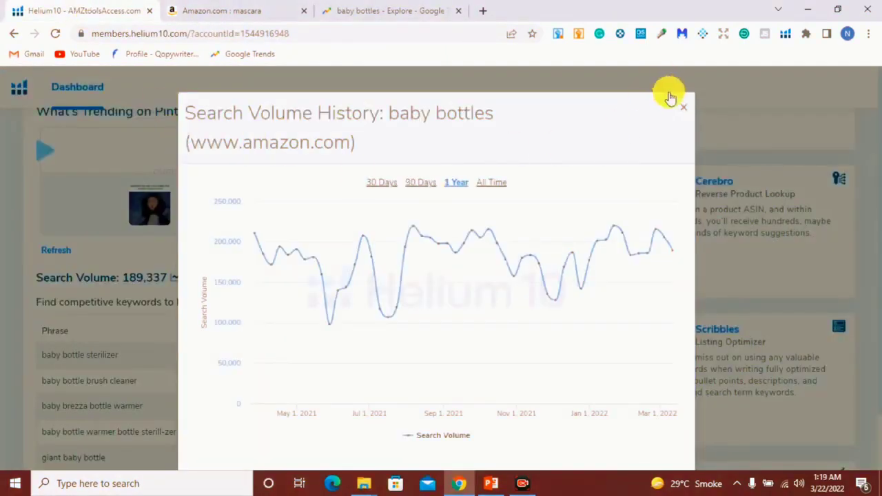
left_click(682, 108)
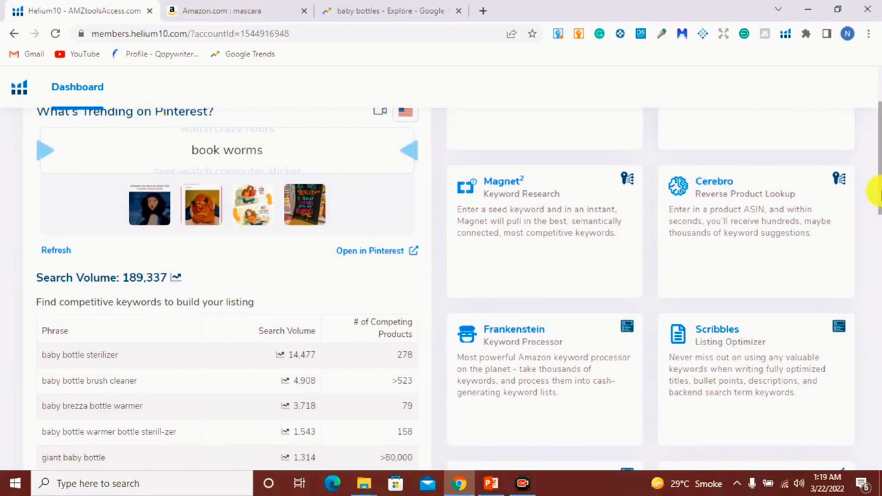
left_click_drag(879, 193, 872, 145)
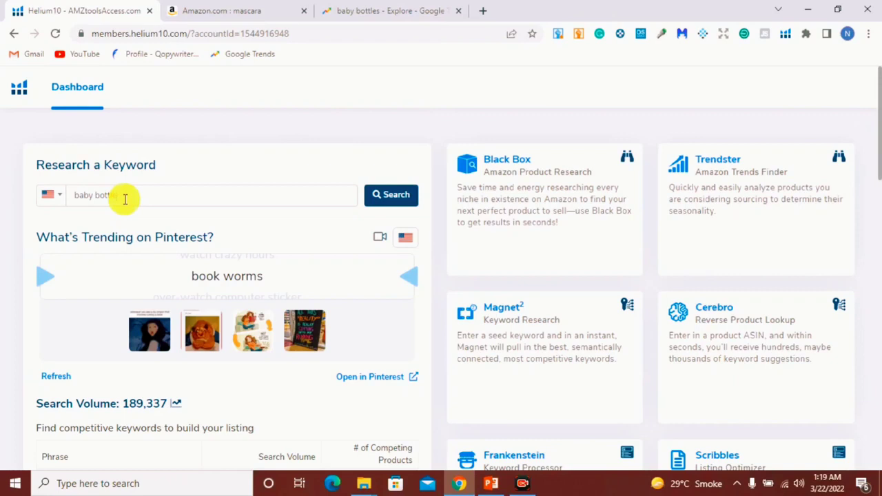
key("BackSpace")
key("BackSpace")
key("BackSpace")
key("BackSpace")
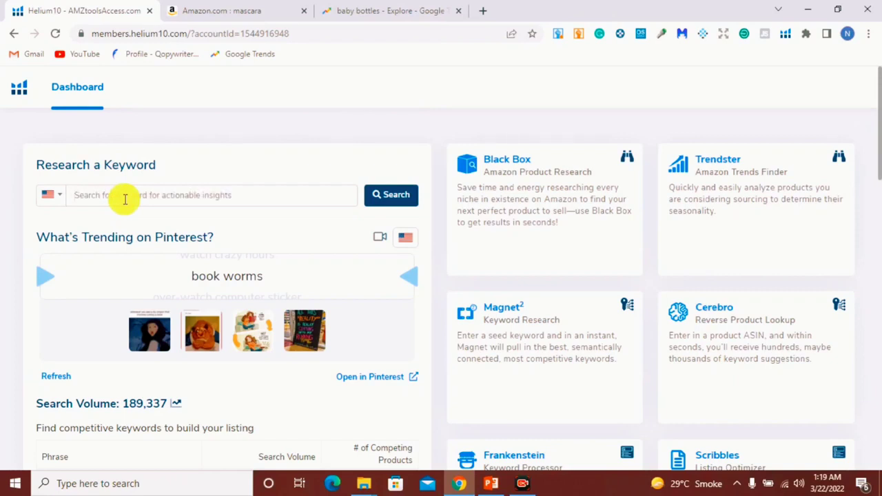
type("bathroom")
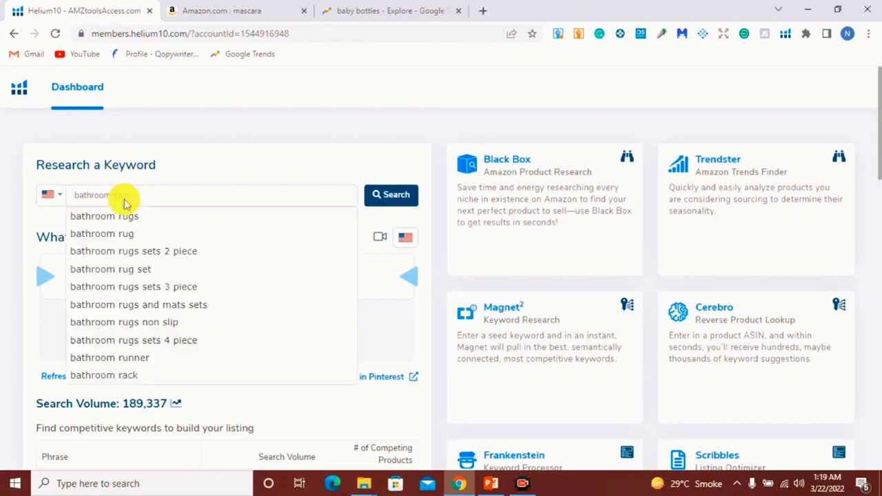
key("Return")
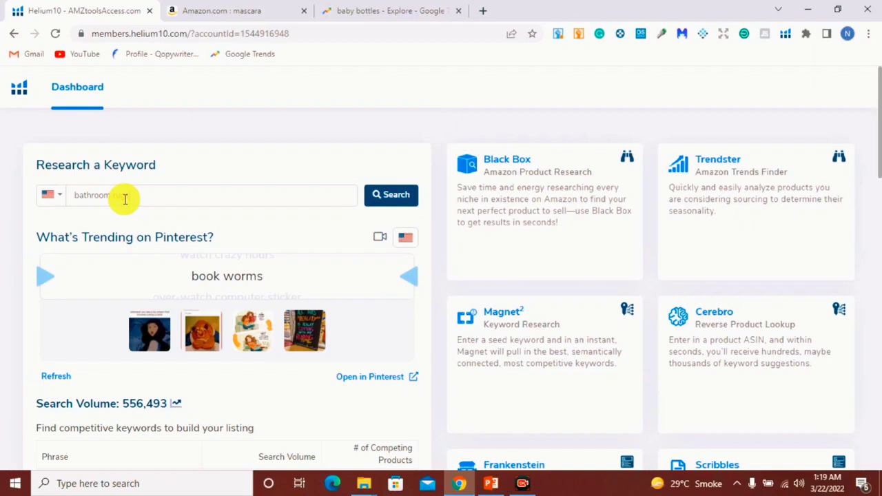
type("rugs")
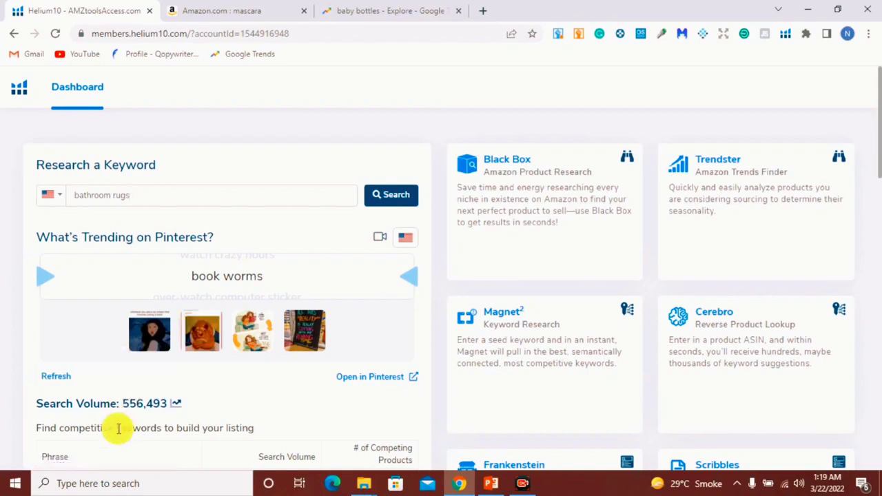
left_click(176, 405)
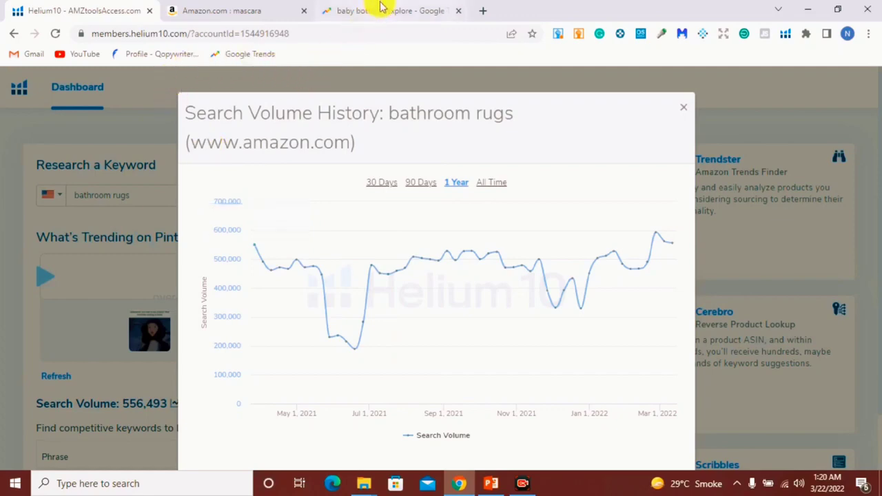
left_click(684, 113)
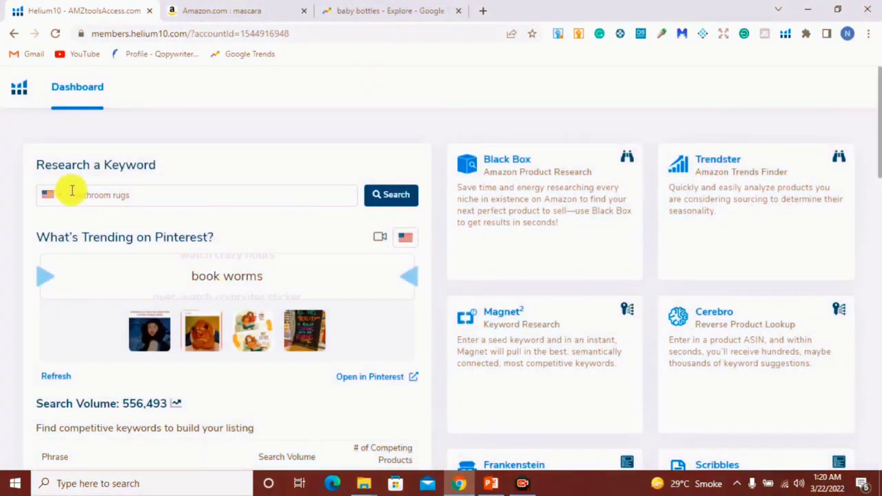
Step: Copy the keyword "bathroom rugs" from Helium 10 and use it to replace the search term in Google Trends
left_click_drag(73, 193, 128, 195)
right_click(118, 195)
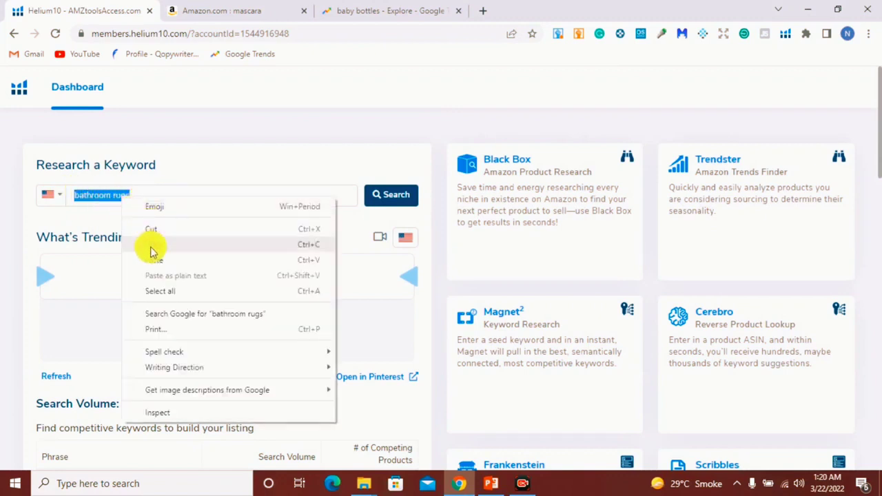
left_click(152, 250)
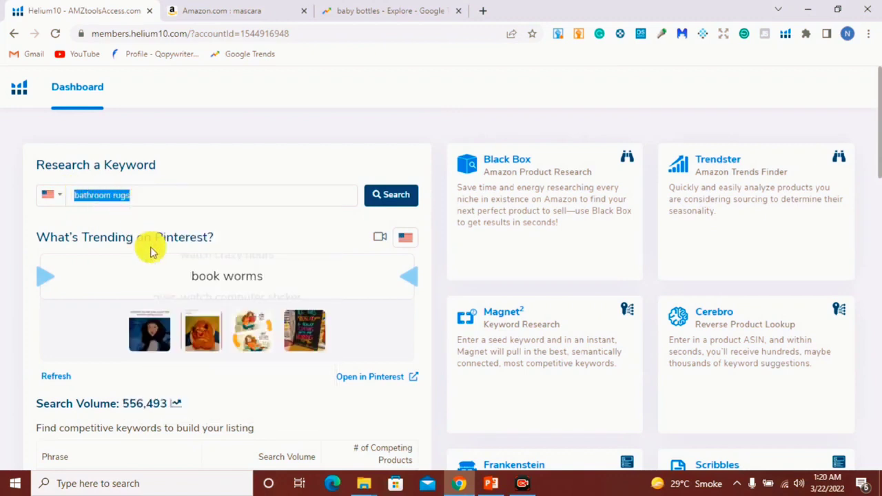
left_click(373, 13)
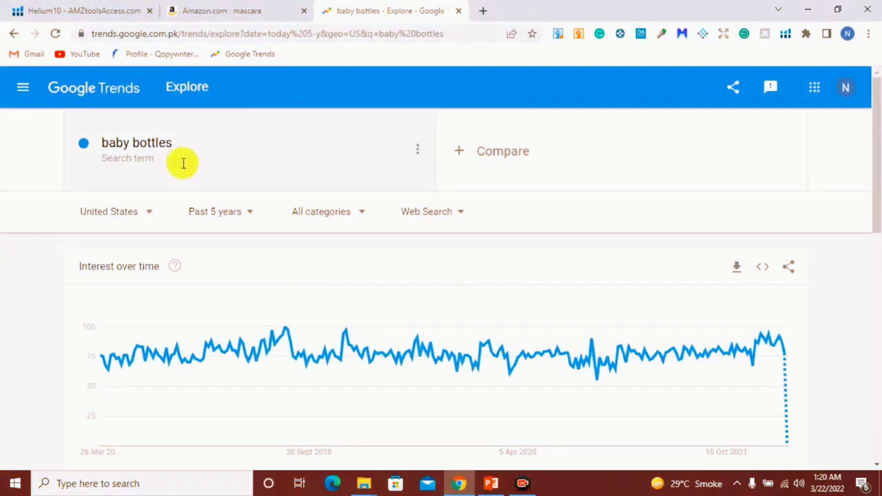
left_click(174, 146)
key("BackSpace")
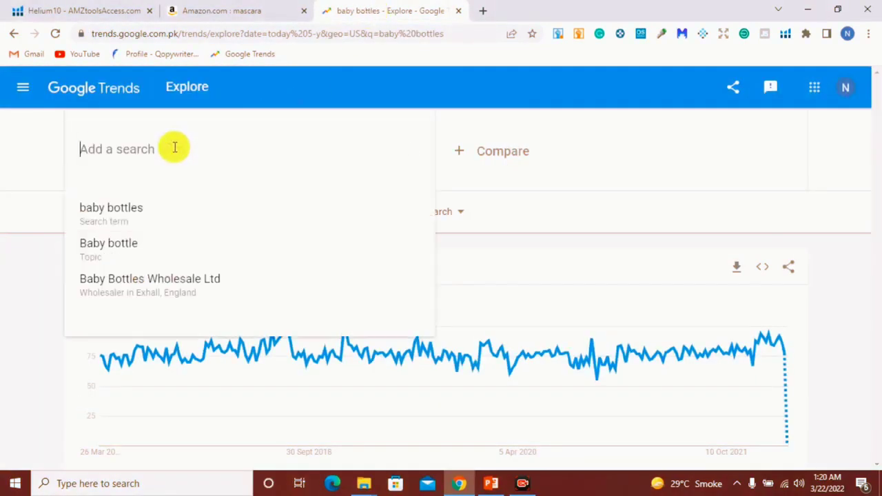
right_click(101, 138)
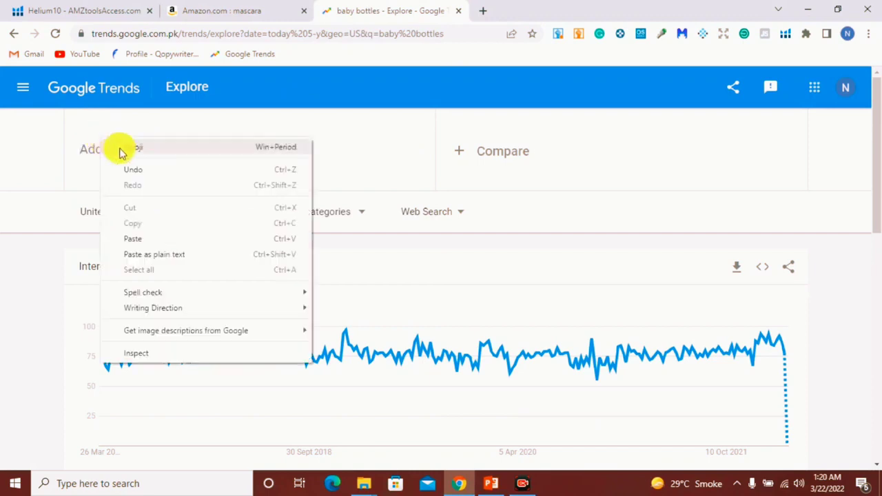
left_click(132, 239)
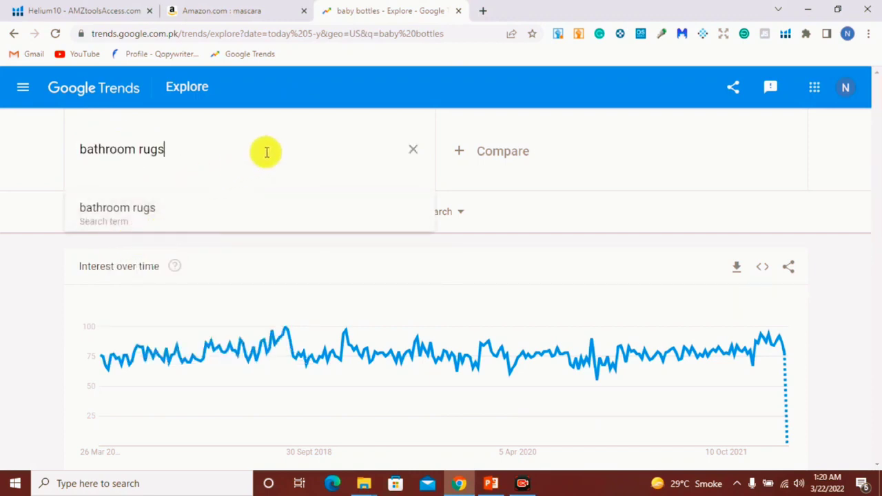
key("Return")
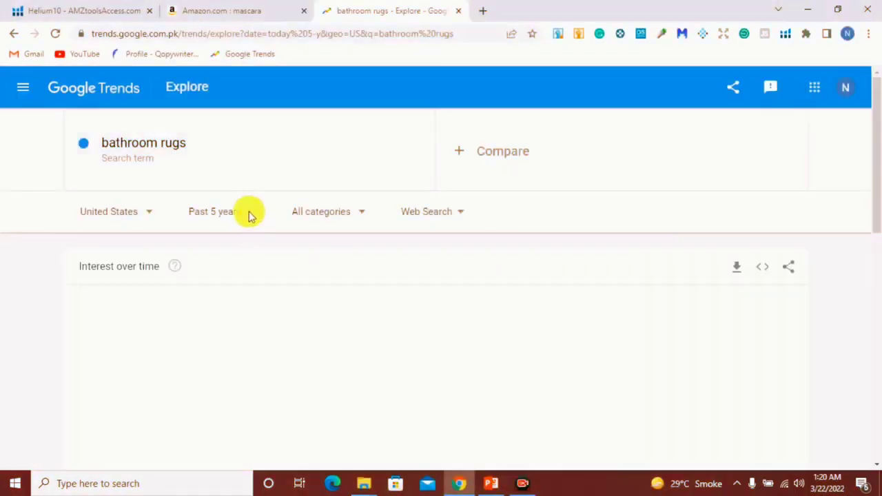
Step: Examine the "bathroom rugs" interest over the past 12 months and over the past 5 years
left_click(249, 211)
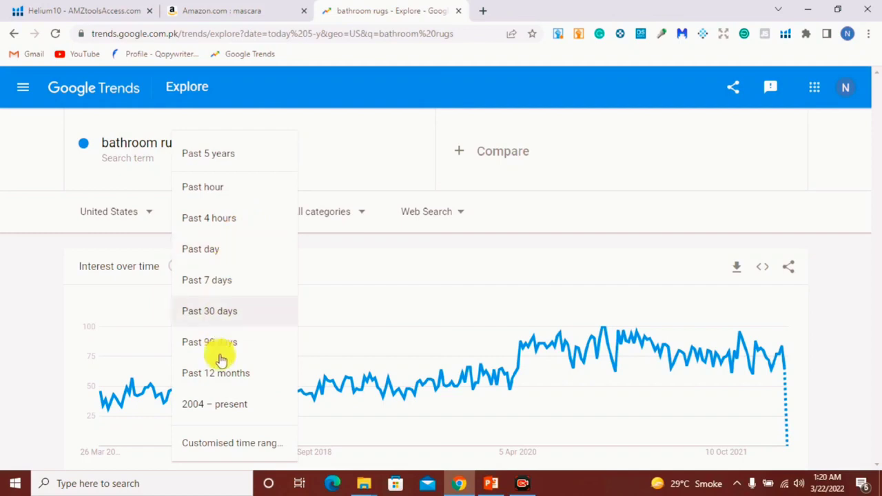
left_click(220, 376)
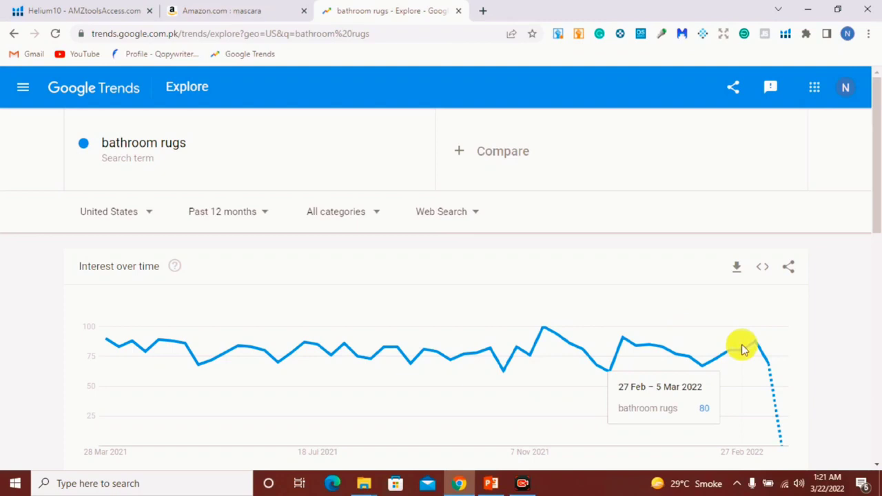
left_click(265, 217)
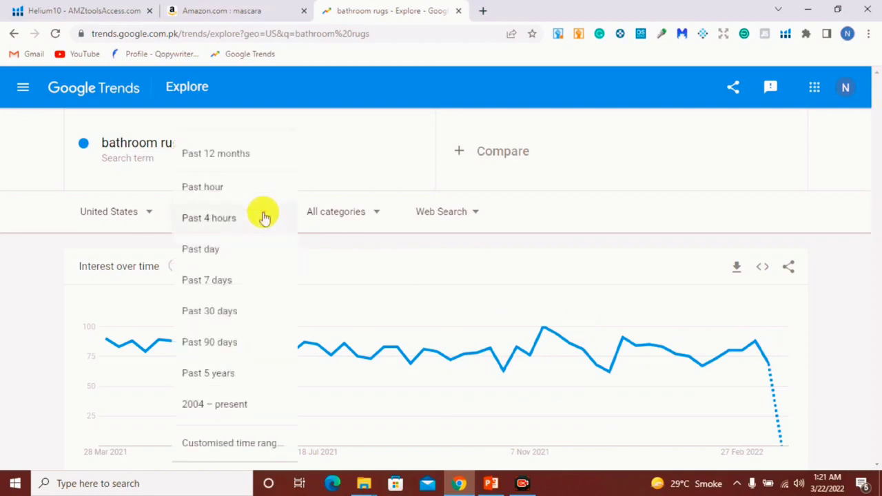
left_click(228, 372)
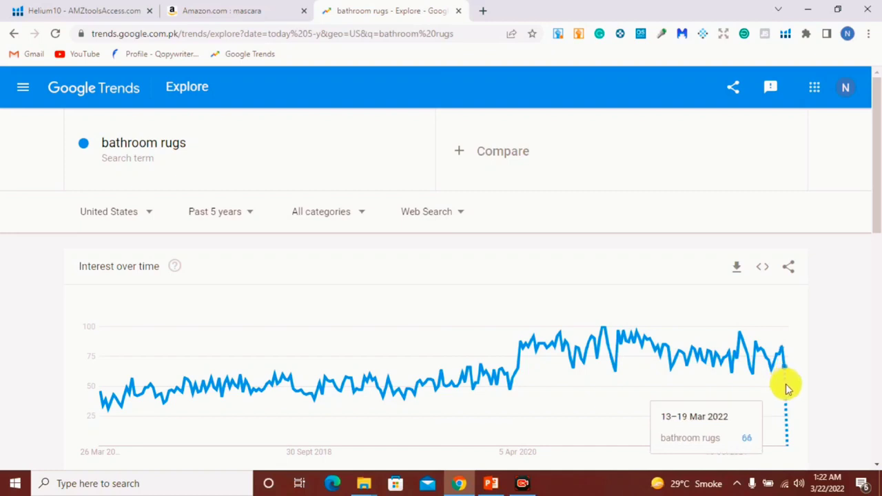
mouse_move(771, 373)
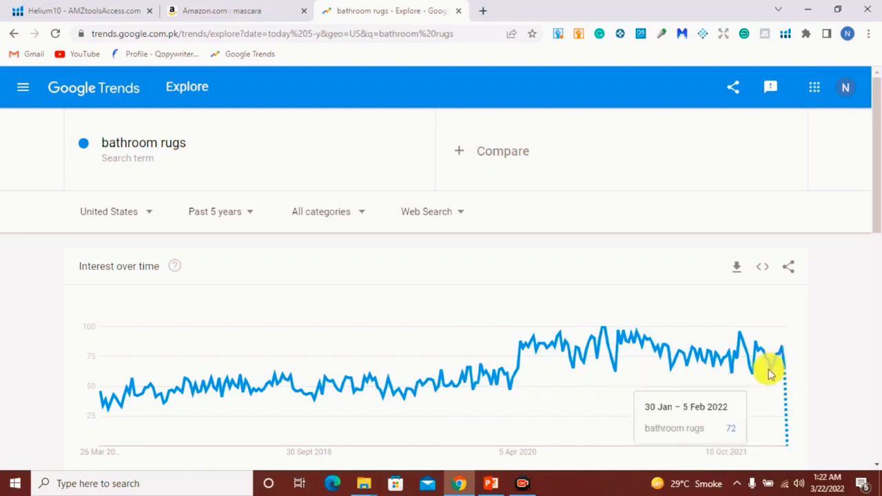